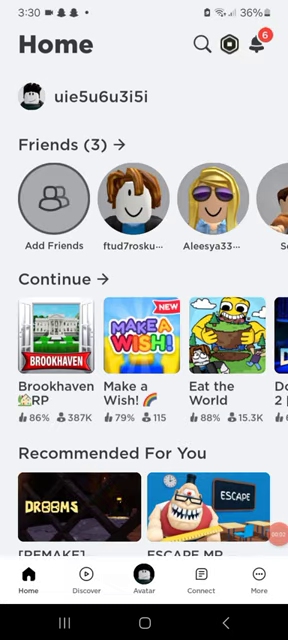
Open Escape Mr. Stinky Detention! (Obby) from Recommended For You and start playing
left_click(141, 335)
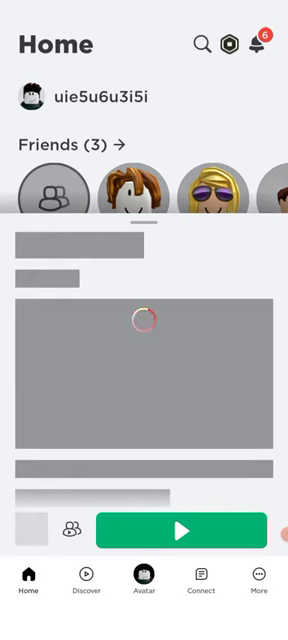
left_click(181, 530)
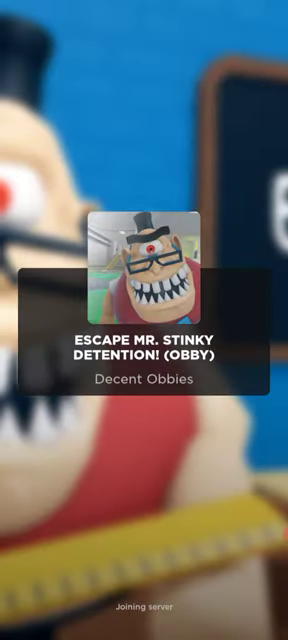